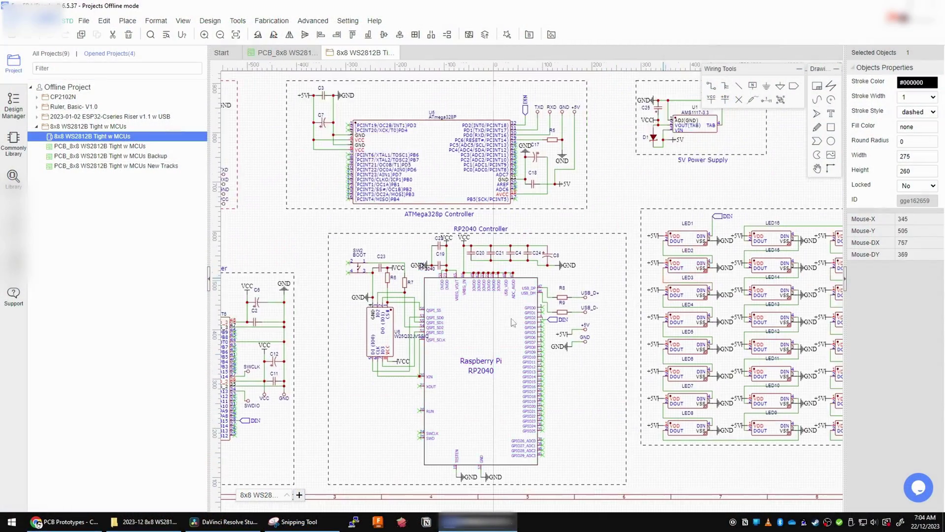
{"action": "scroll", "coordinate": [673, 386], "scroll_direction": "down", "scroll_amount": 2}
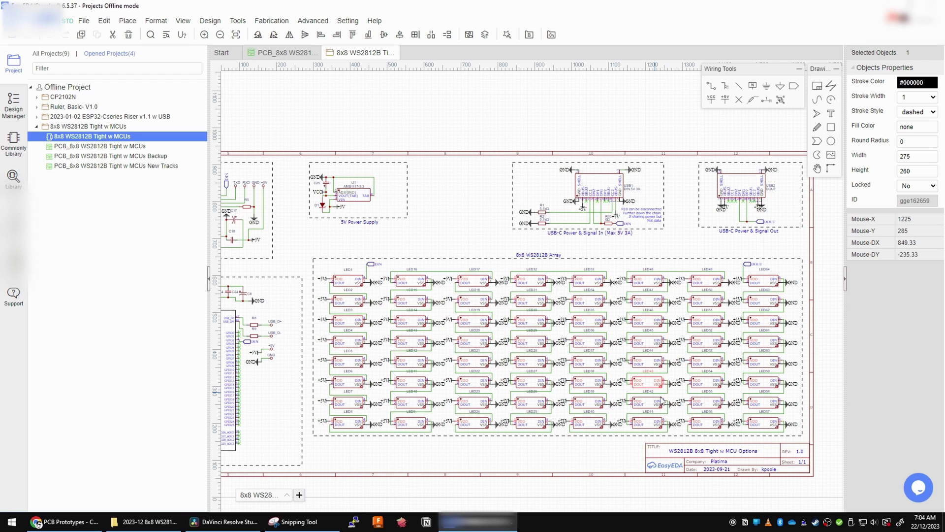
Show TopSilkLayer, make TopLayer active, and render the LED matrix board in 3D.
{"action": "left_click_drag", "start_coordinate": [695, 404], "coordinate": [683, 385]}
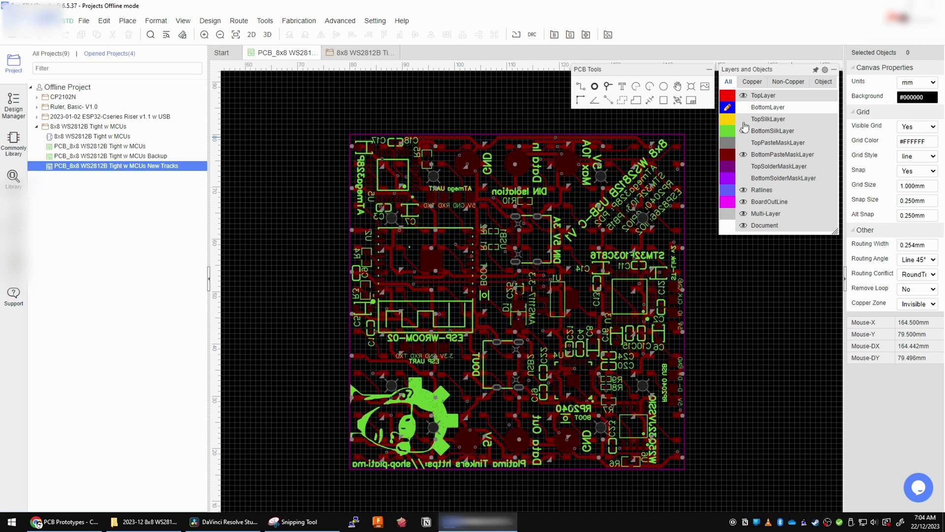
{"action": "left_click", "coordinate": [744, 120]}
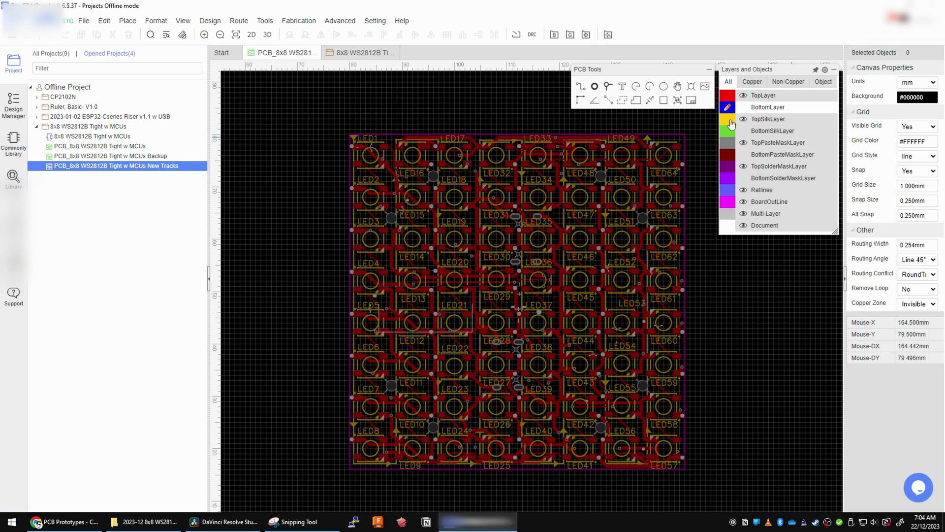
{"action": "left_click", "coordinate": [725, 97]}
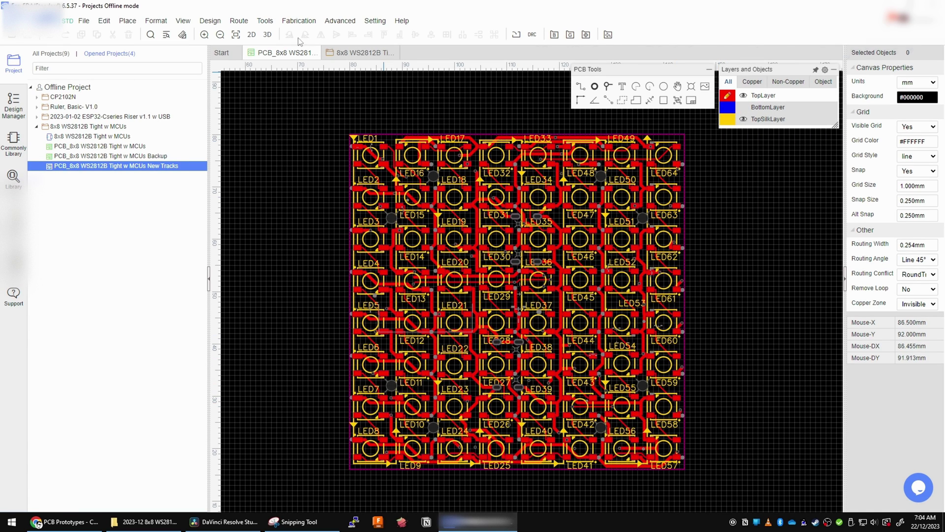
{"action": "left_click", "coordinate": [267, 34]}
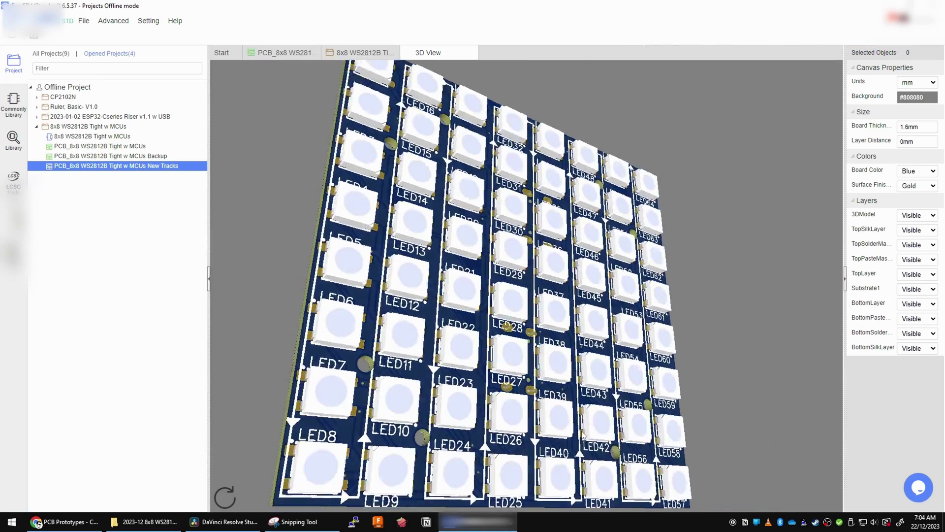
Orbit the 3D board edge-on, then flip it to face the ESP-WROOM-02, RP2040 and STM32 side.
{"action": "mouse_move", "coordinate": [440, 378]}
{"action": "left_mouse_down"}
{"action": "mouse_move", "coordinate": [851, 440]}
{"action": "mouse_move", "coordinate": [746, 378]}
{"action": "left_mouse_up"}
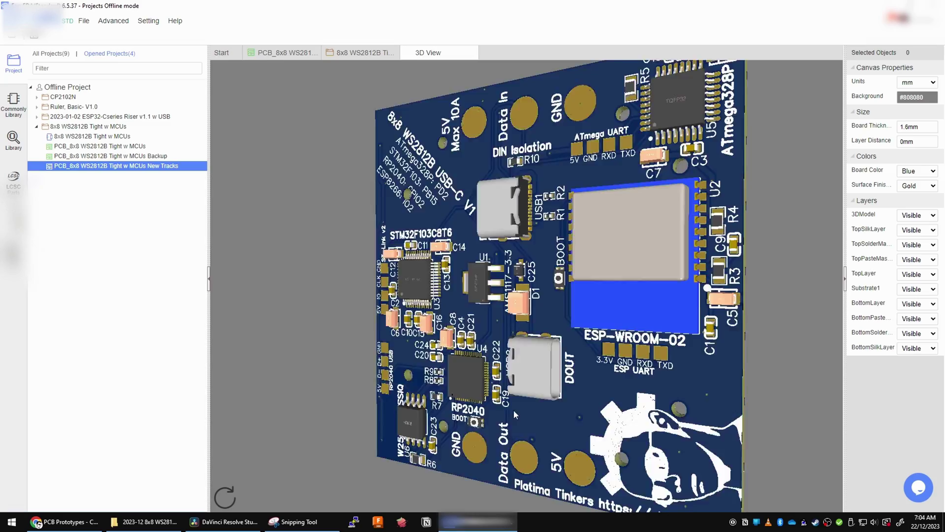
{"action": "left_click_drag", "start_coordinate": [745, 378], "coordinate": [513, 410]}
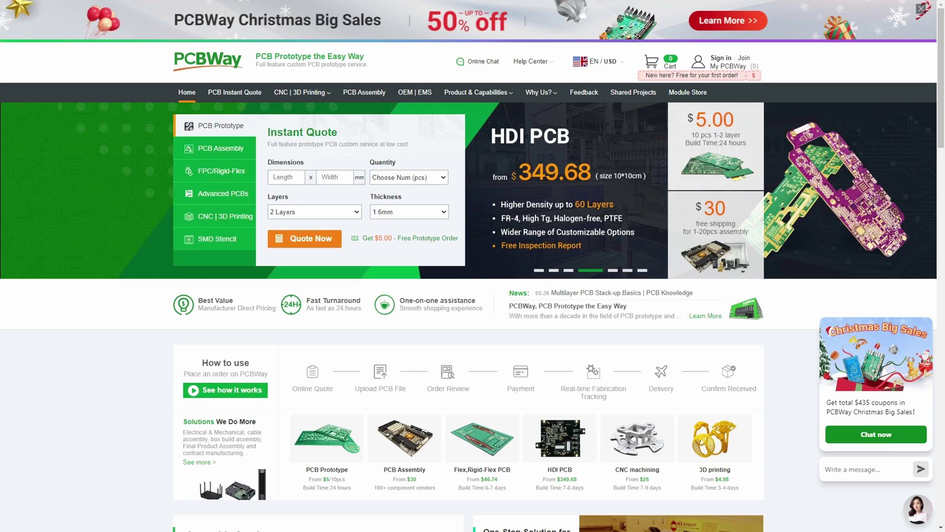
Search PCBWay shared projects for 'matrix' and open the Arduino Buttonless LED Matrix Clock.
{"action": "left_click", "coordinate": [630, 97]}
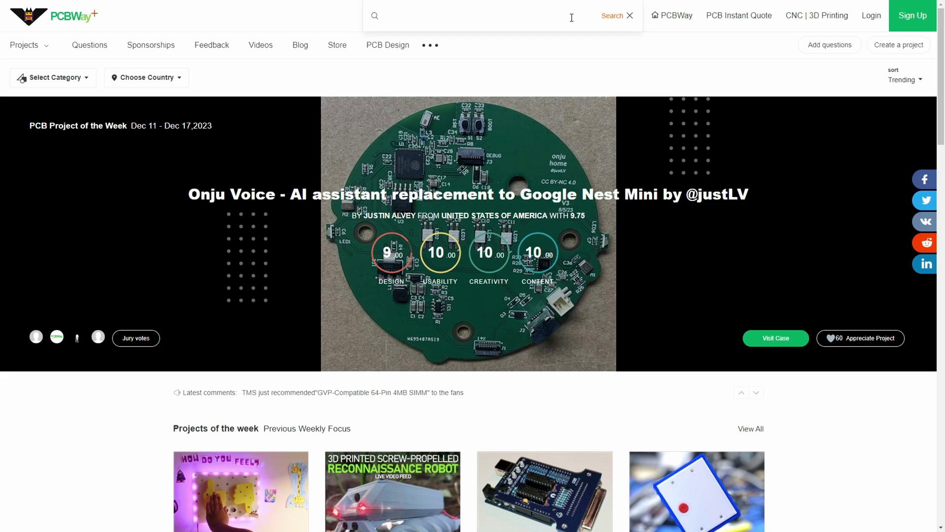
{"action": "type", "text": "matrix"}
{"action": "key", "text": "Return"}
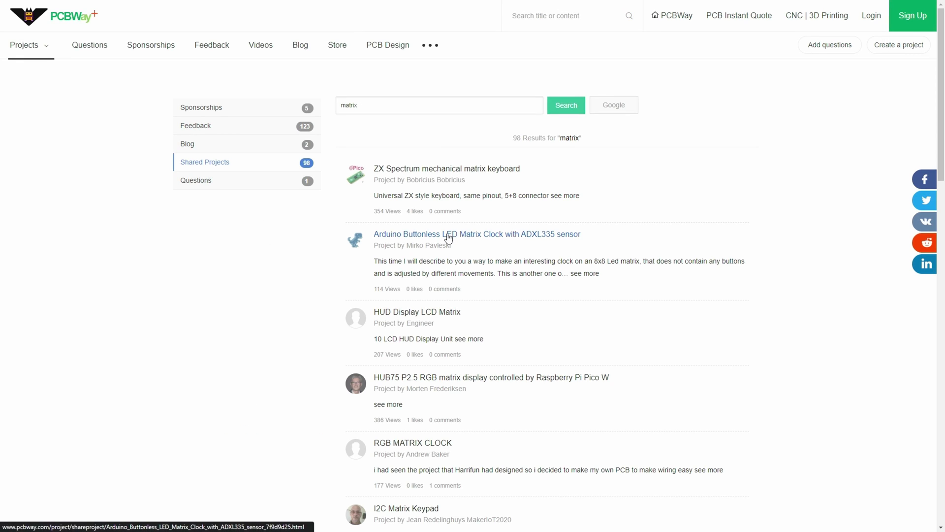
{"action": "left_click", "coordinate": [448, 235]}
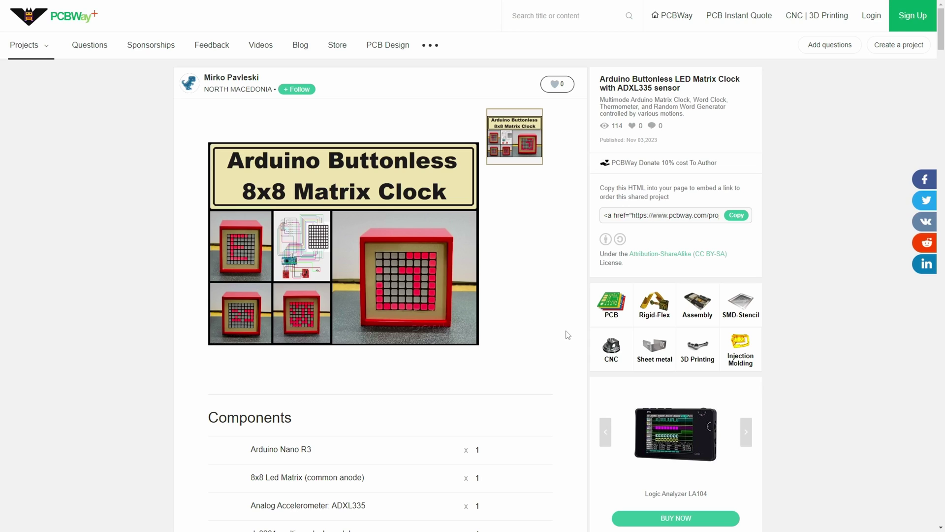
{"action": "scroll", "coordinate": [558, 293], "scroll_direction": "down", "scroll_amount": 3}
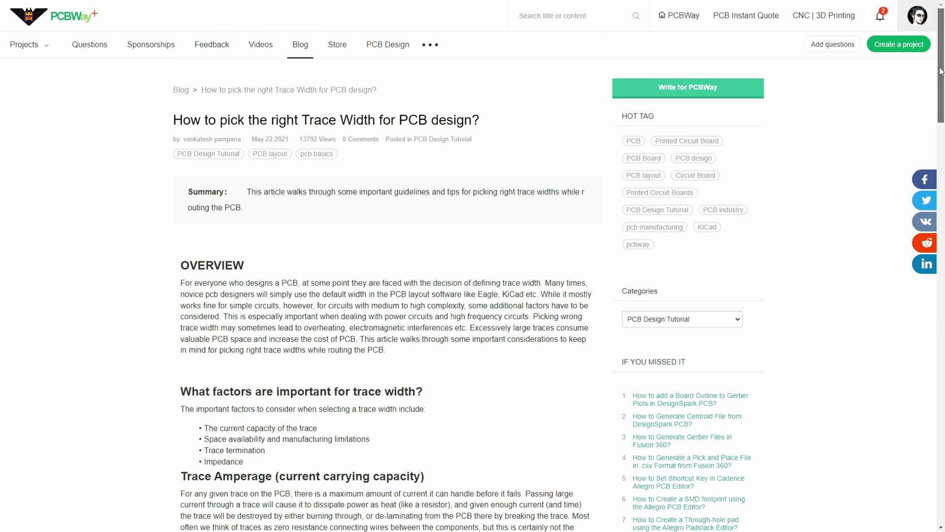
{"action": "left_click_drag", "start_coordinate": [941, 71], "coordinate": [924, 185]}
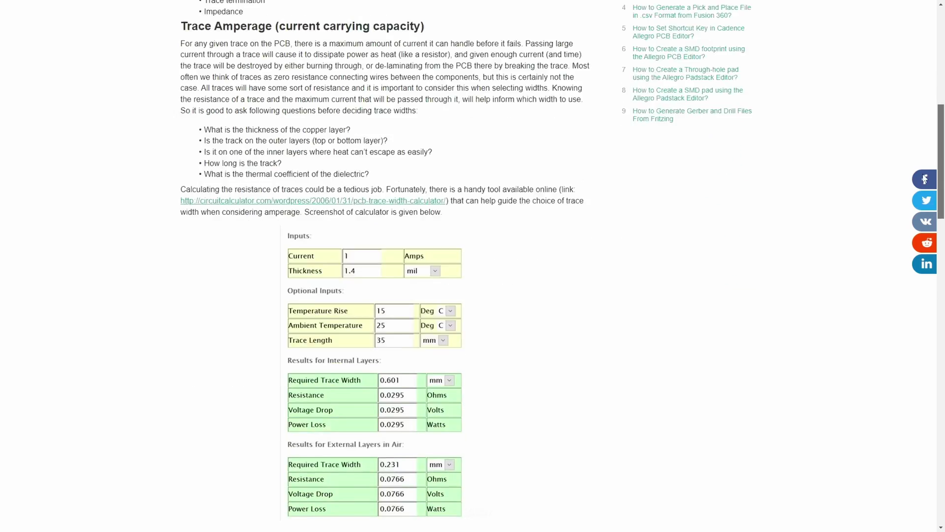
{"action": "scroll", "coordinate": [531, 187], "scroll_direction": "down", "scroll_amount": 5}
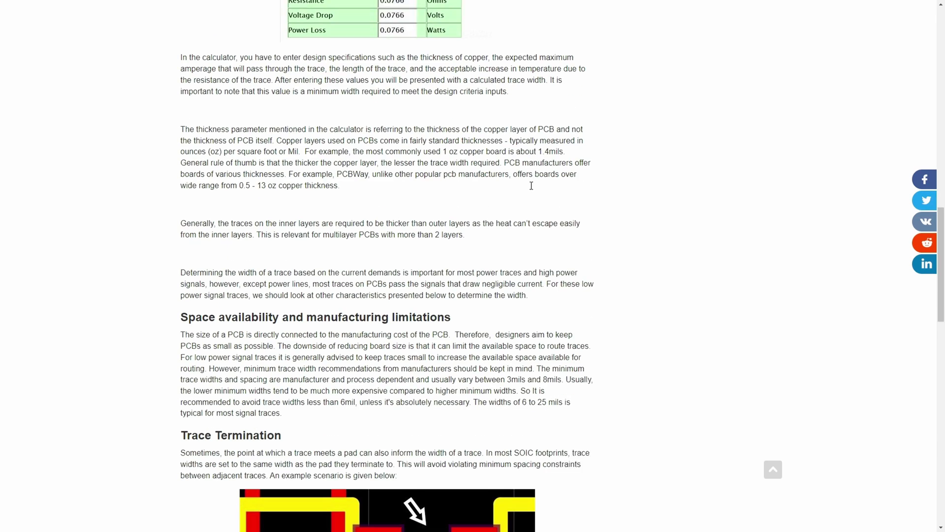
{"action": "scroll", "coordinate": [534, 188], "scroll_direction": "down", "scroll_amount": 1}
{"action": "scroll", "coordinate": [537, 189], "scroll_direction": "down", "scroll_amount": 5}
{"action": "scroll", "coordinate": [537, 193], "scroll_direction": "down", "scroll_amount": 1}
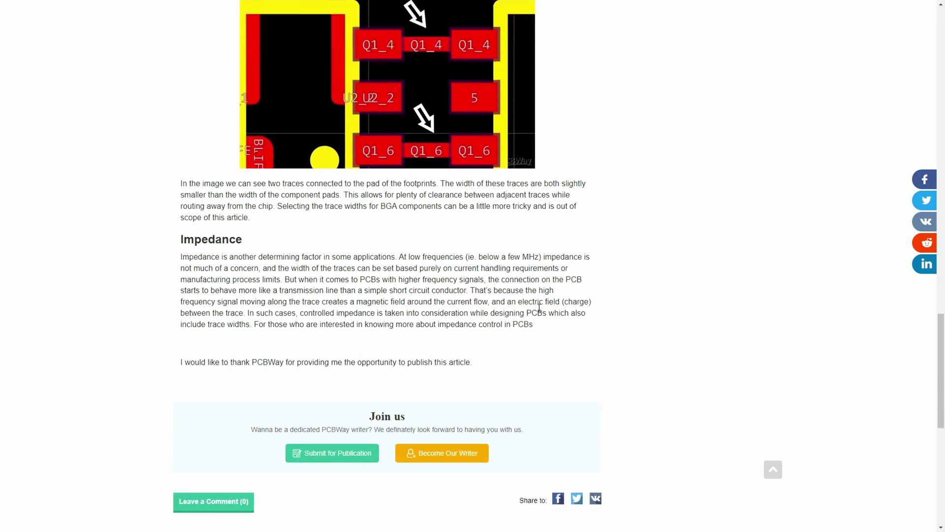